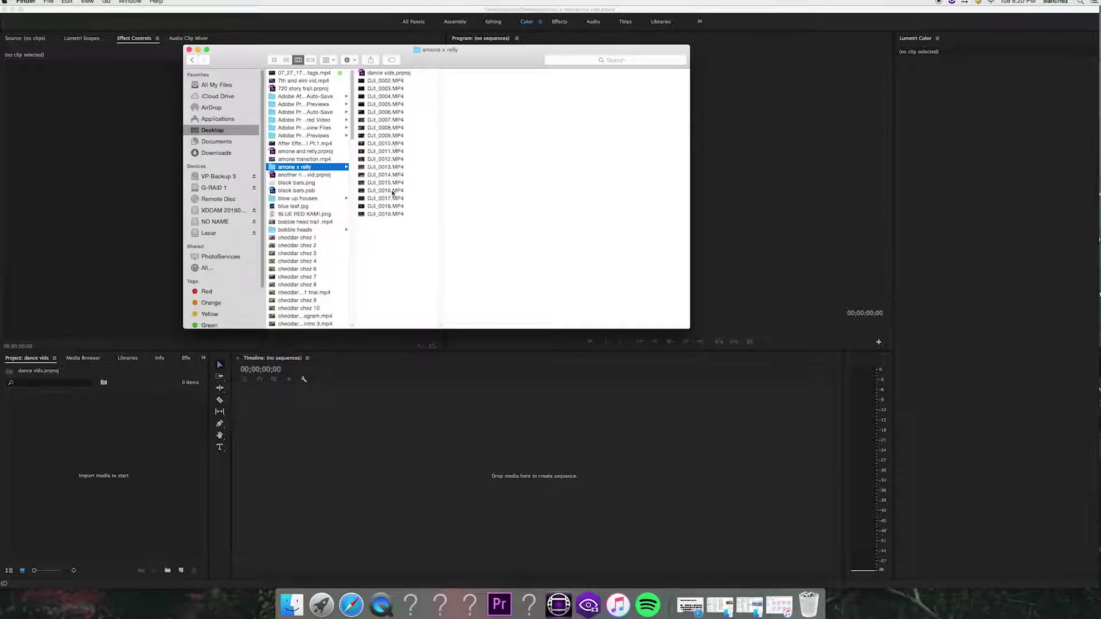
- Create the new project "dance vids", stored in the amone x relly folder on the Desktop
left_click(376, 455)
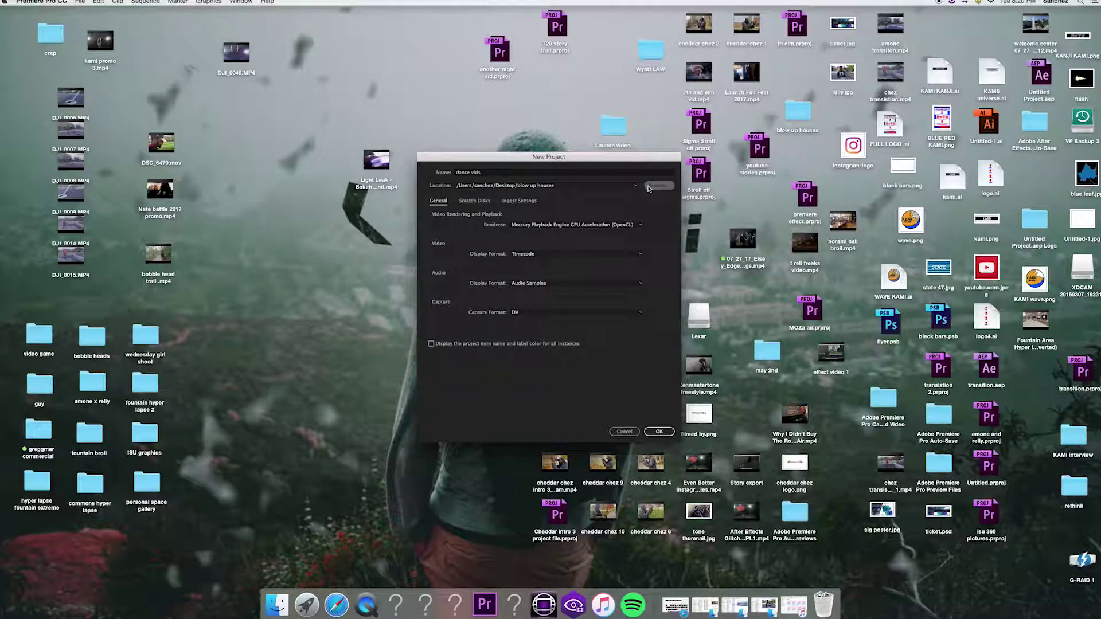
left_click(649, 187)
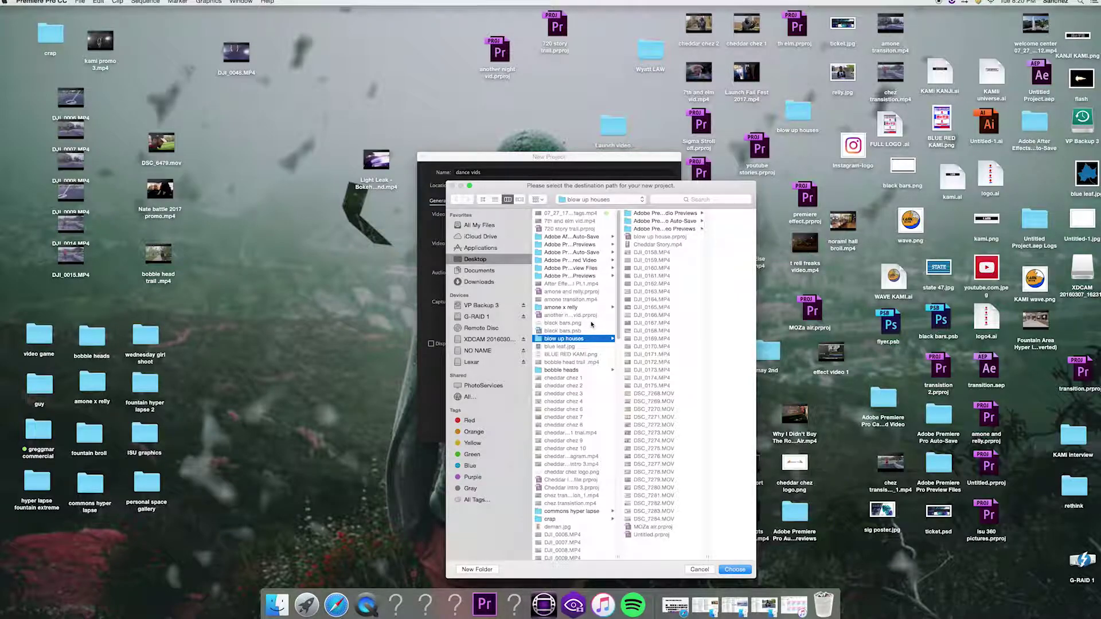
left_click(572, 308)
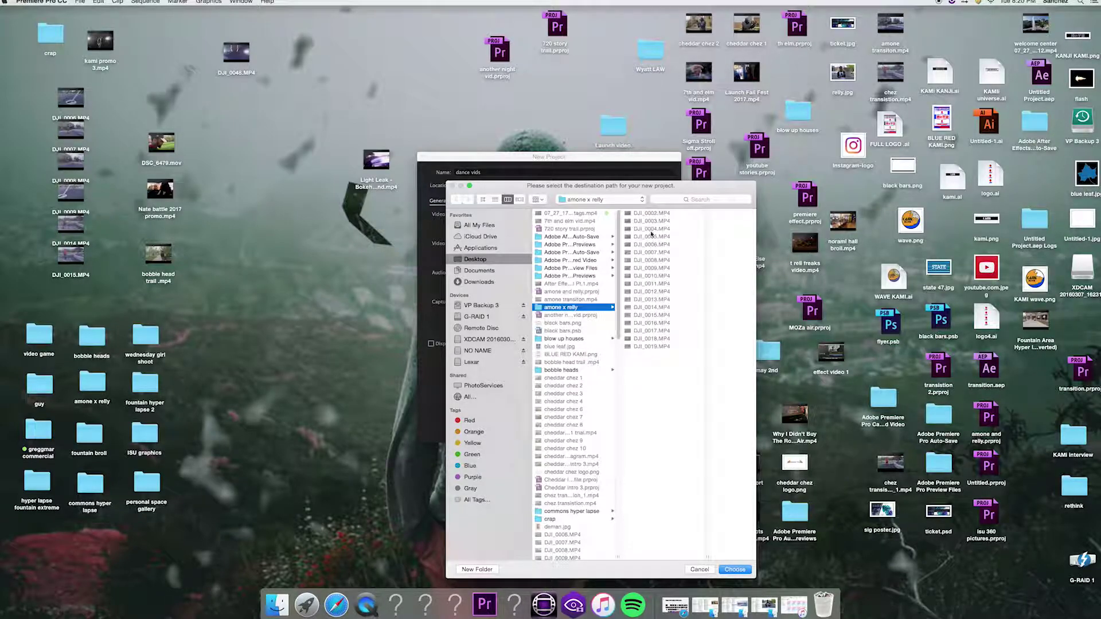
left_click(735, 570)
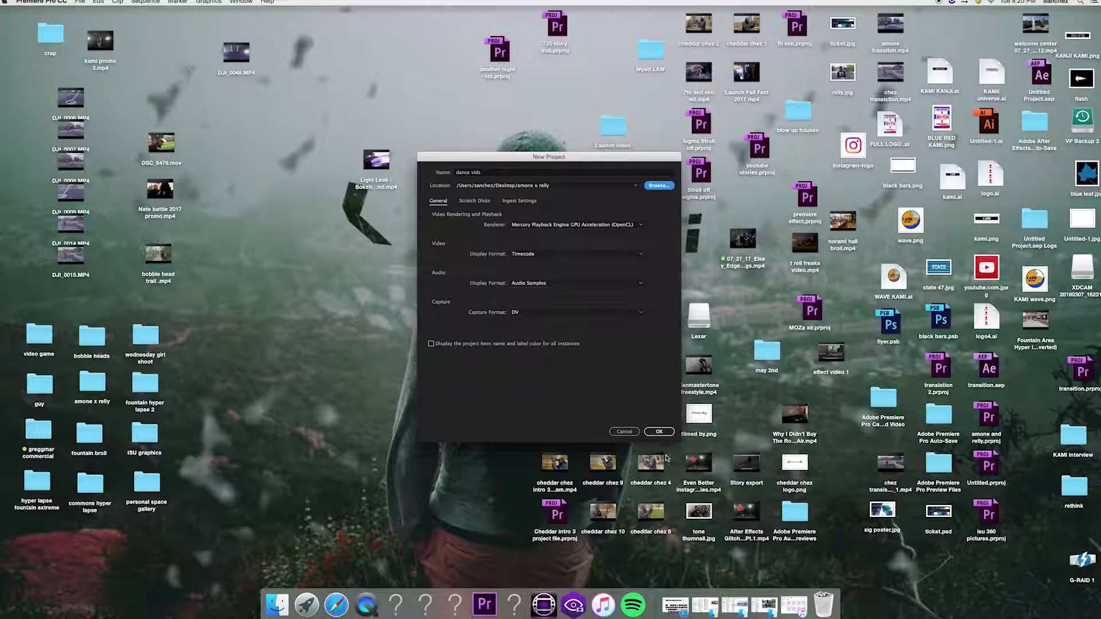
left_click(662, 434)
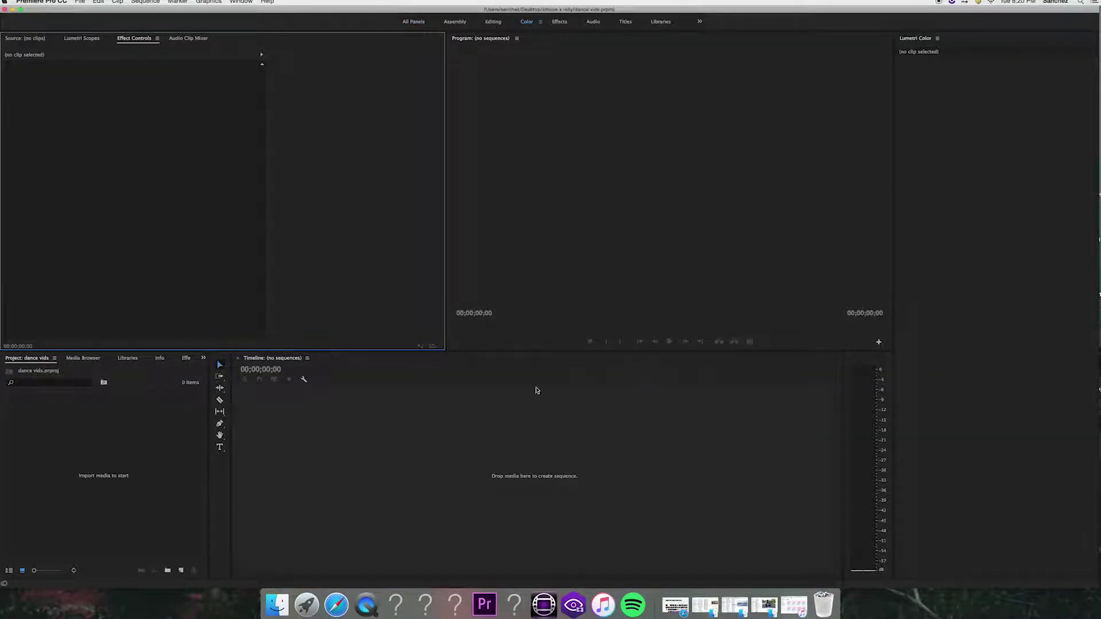
- Switch to Finder and show the contents of the amone x relly folder on the Desktop
left_click(288, 606)
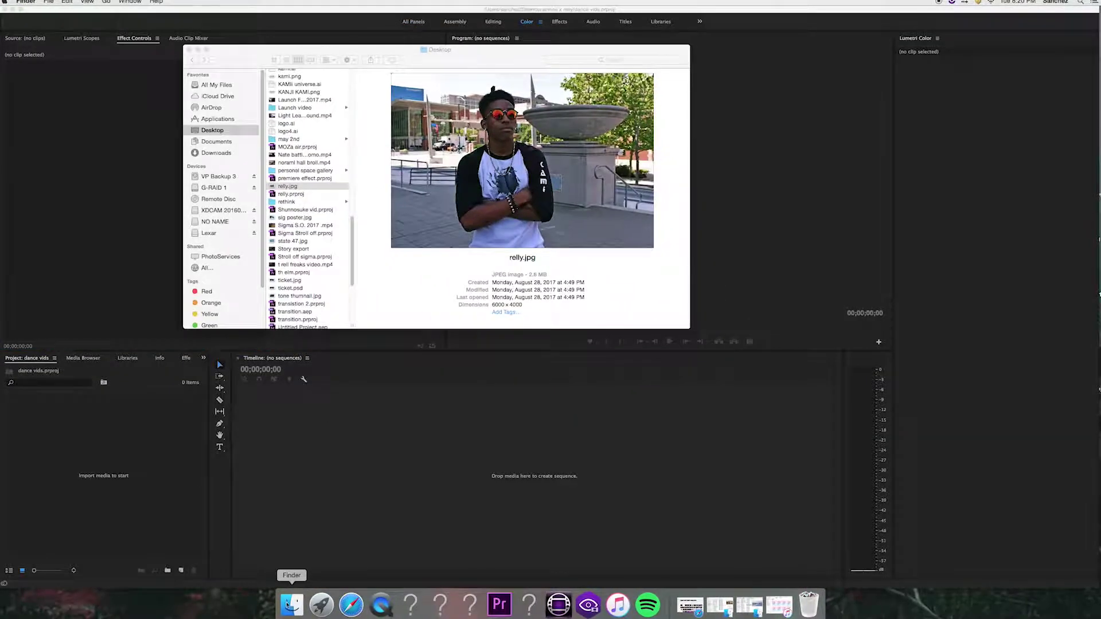
left_click_drag(348, 242, 365, 73)
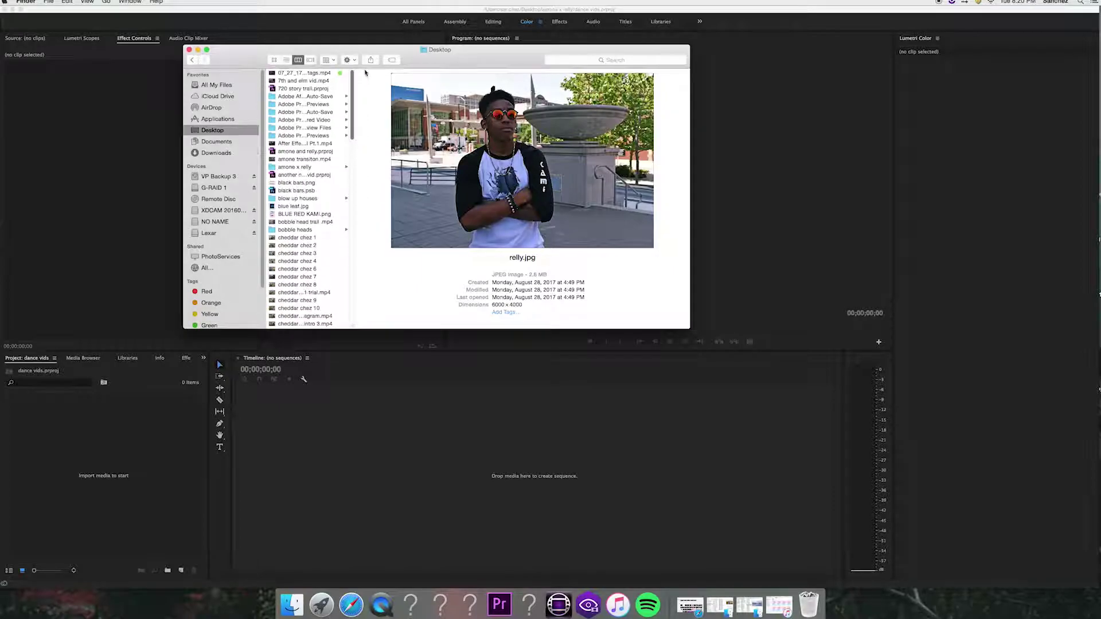
left_click(309, 167)
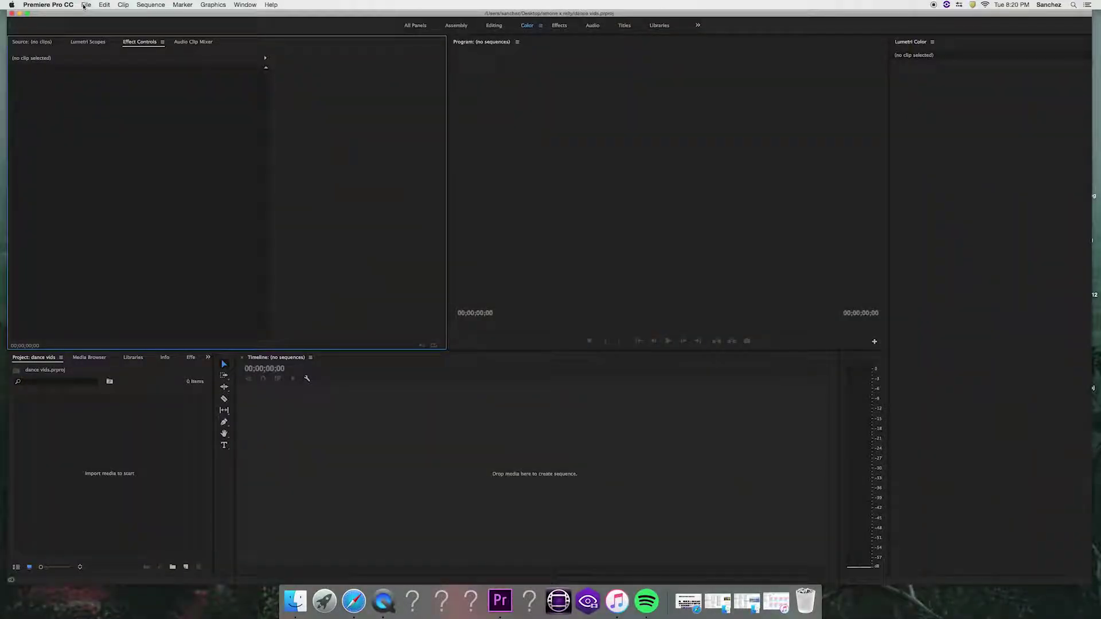
left_click(84, 6)
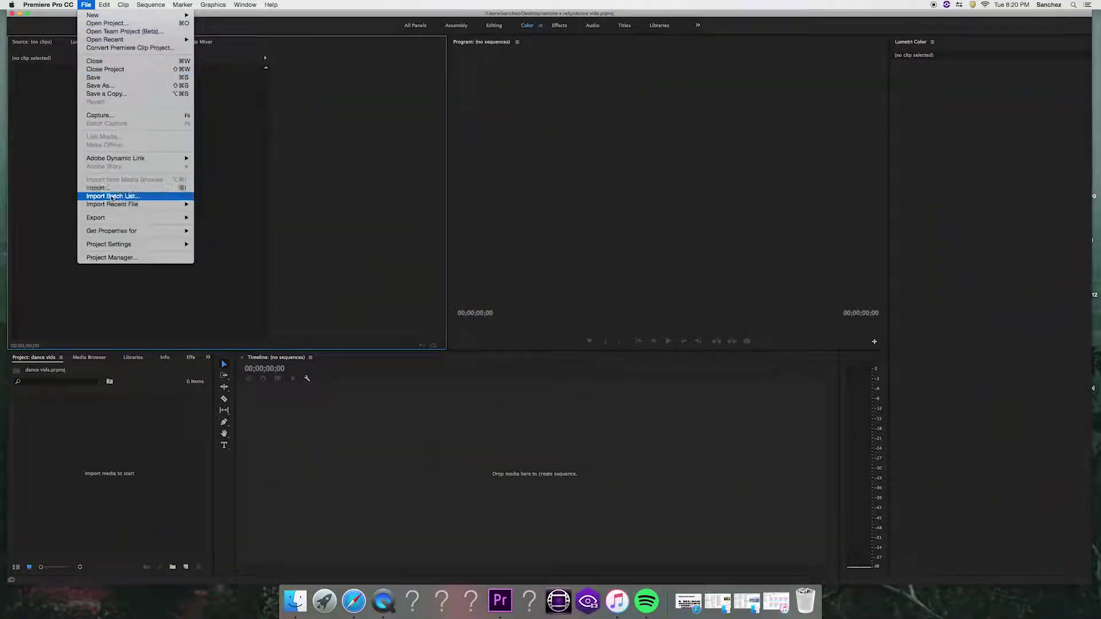
left_click(122, 189)
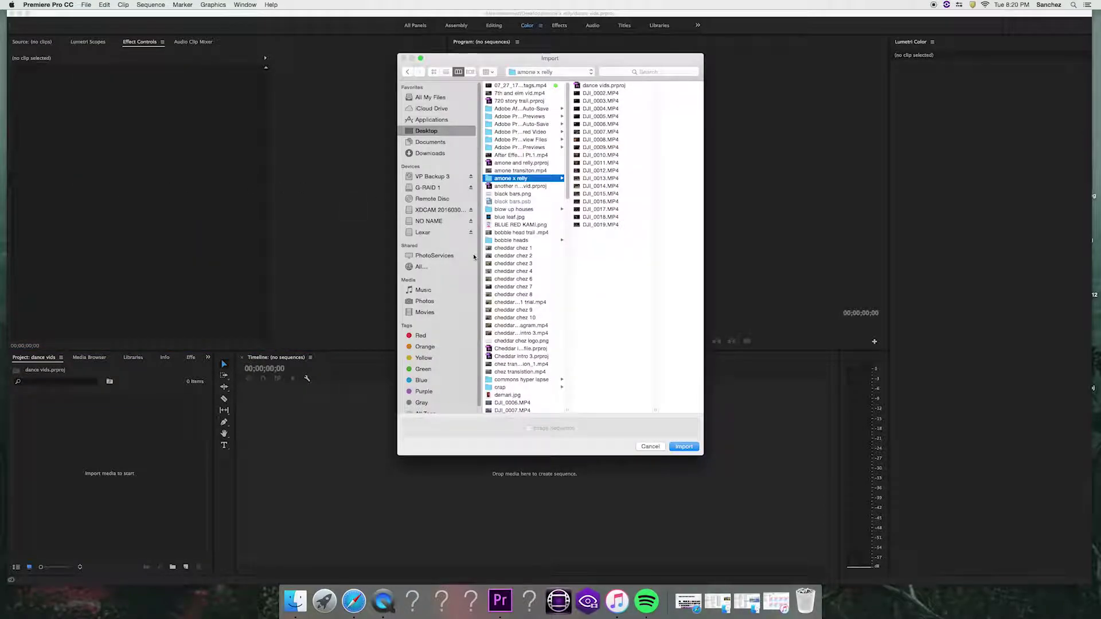
left_click(588, 225, "shift")
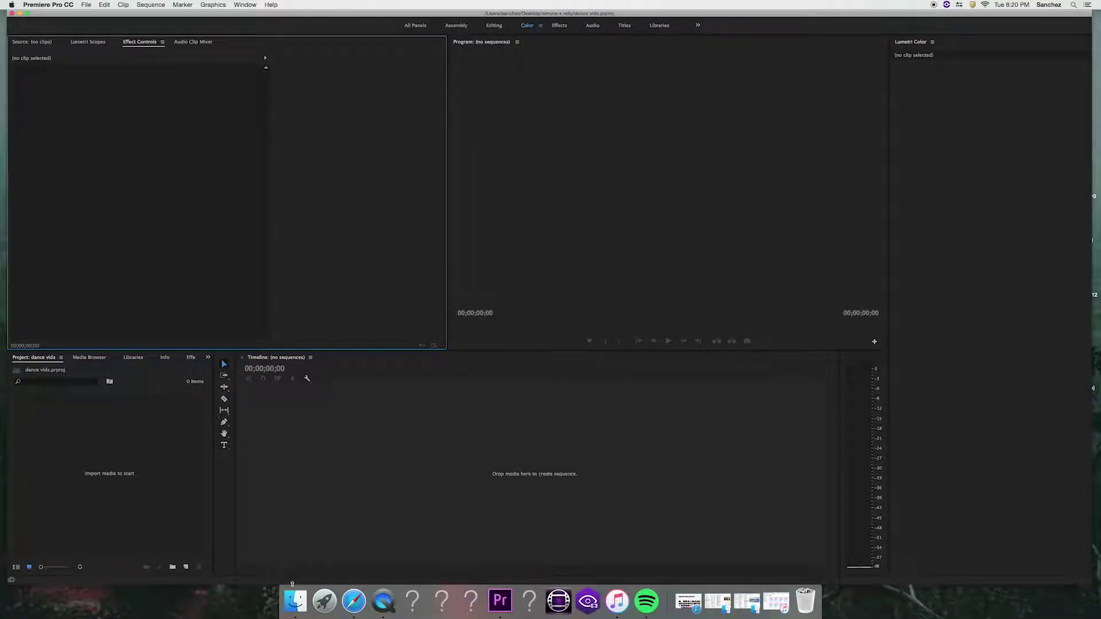
- Import the clips DJI_0002.MP4 through DJI_0019.MP4 from the Finder folder into the dance vids project
left_click(294, 597)
left_click(388, 84)
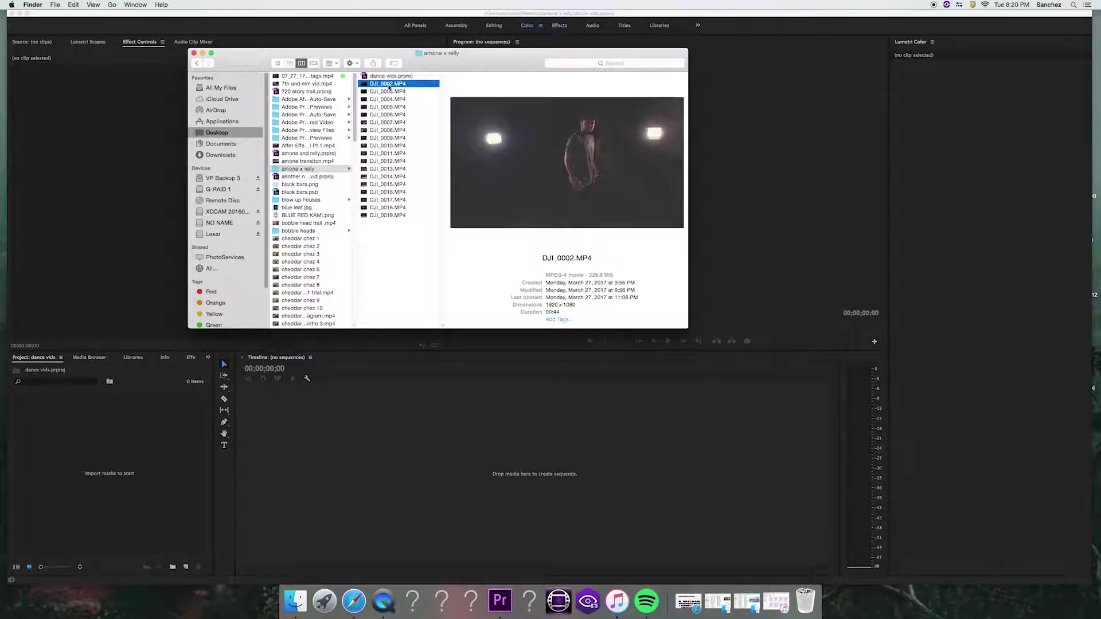
left_click(397, 216, "shift")
left_click_drag(400, 140, 178, 447)
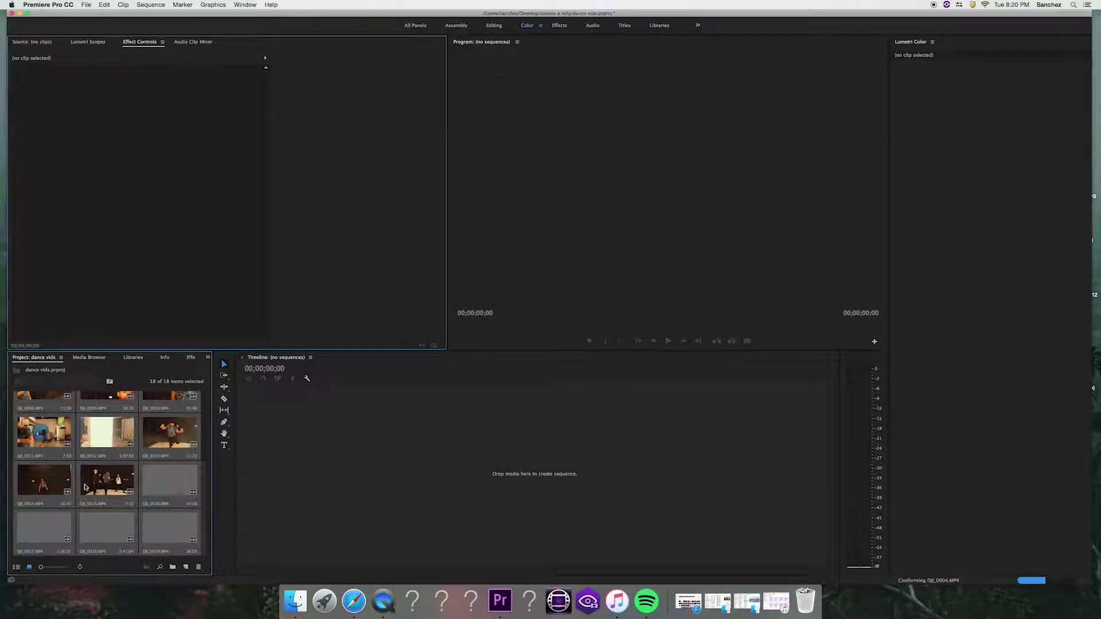
- Look through the imported clip thumbnails in the project and pick DJI_0004.MP4
scroll(85, 486, "up", 3)
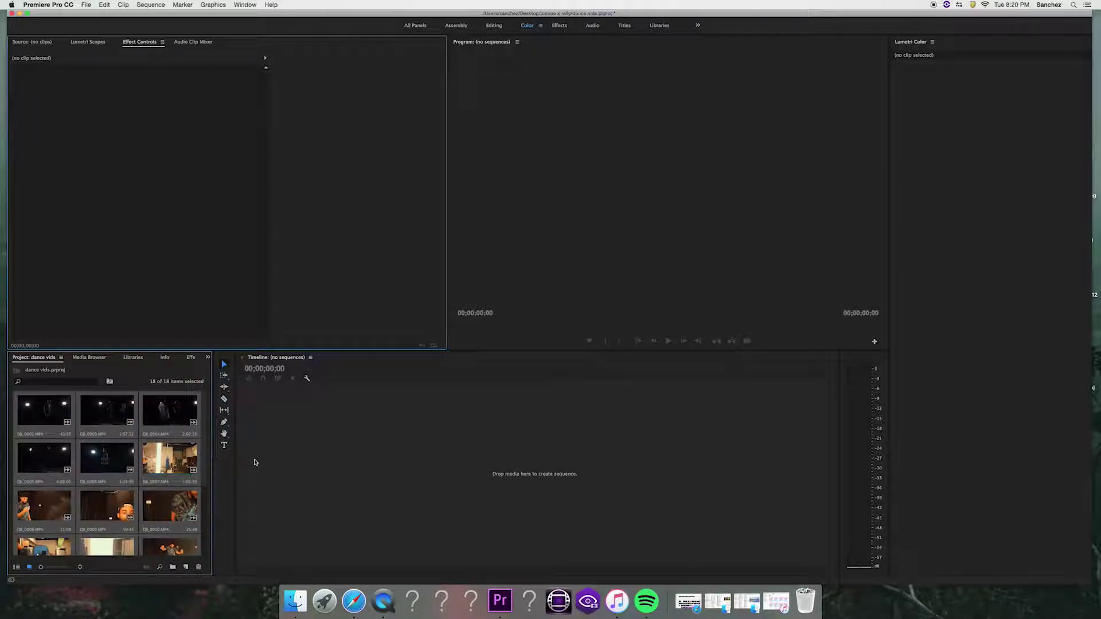
left_click(269, 480)
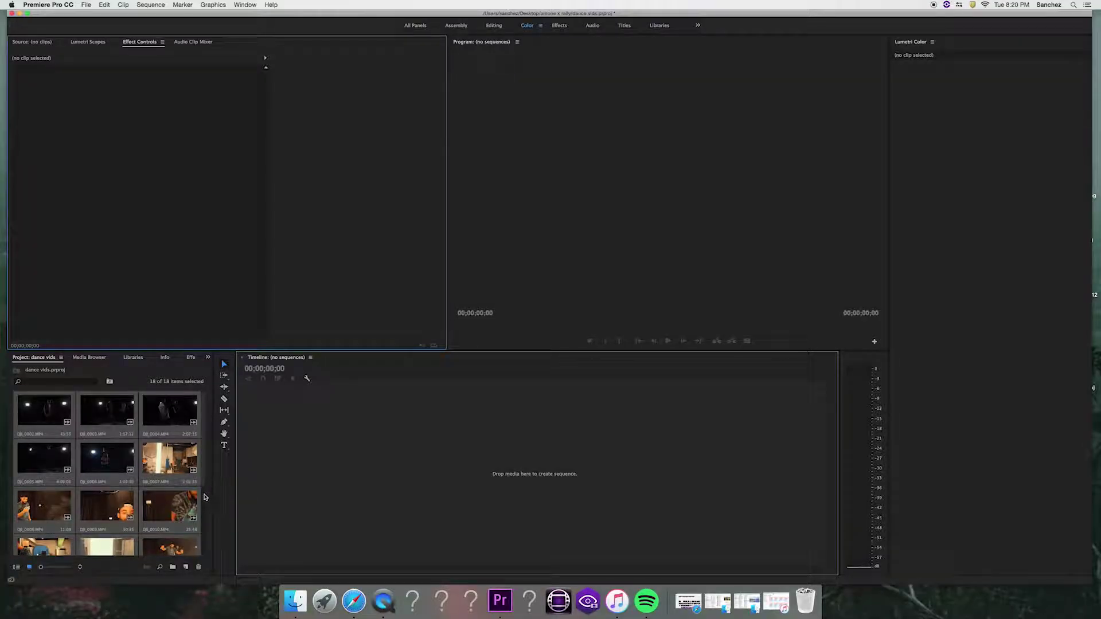
left_click(189, 501)
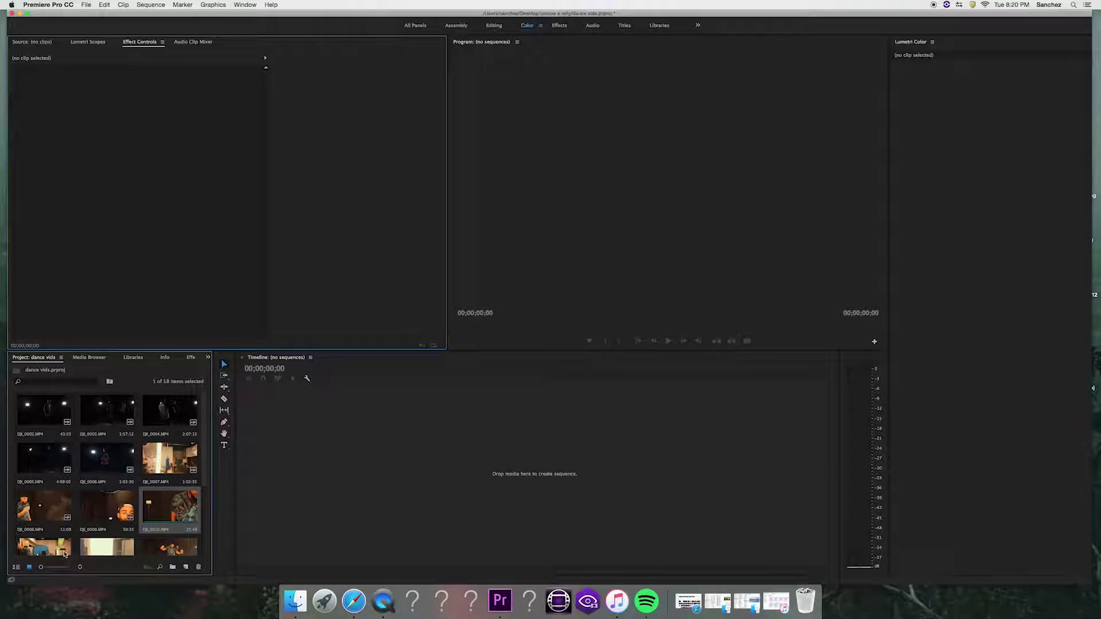
left_click(113, 447)
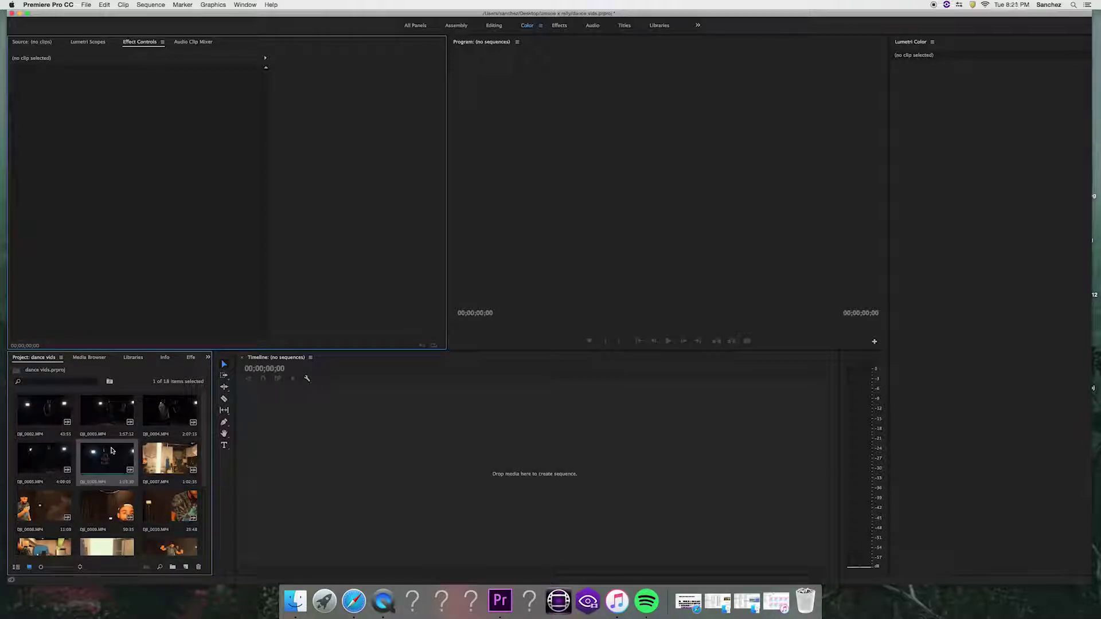
left_click(159, 424)
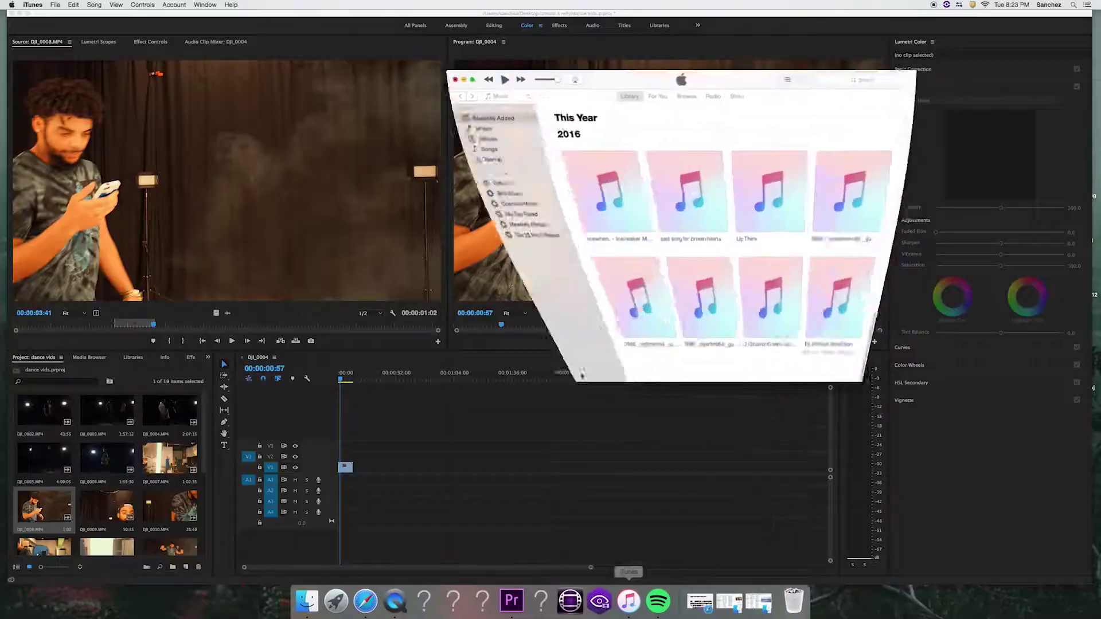
- Add the sincewhen. song from iTunes to audio track A2 at the sequence start and trim about 34 seconds off its beginning
left_click_drag(580, 171, 360, 493)
left_click_drag(342, 380, 334, 389)
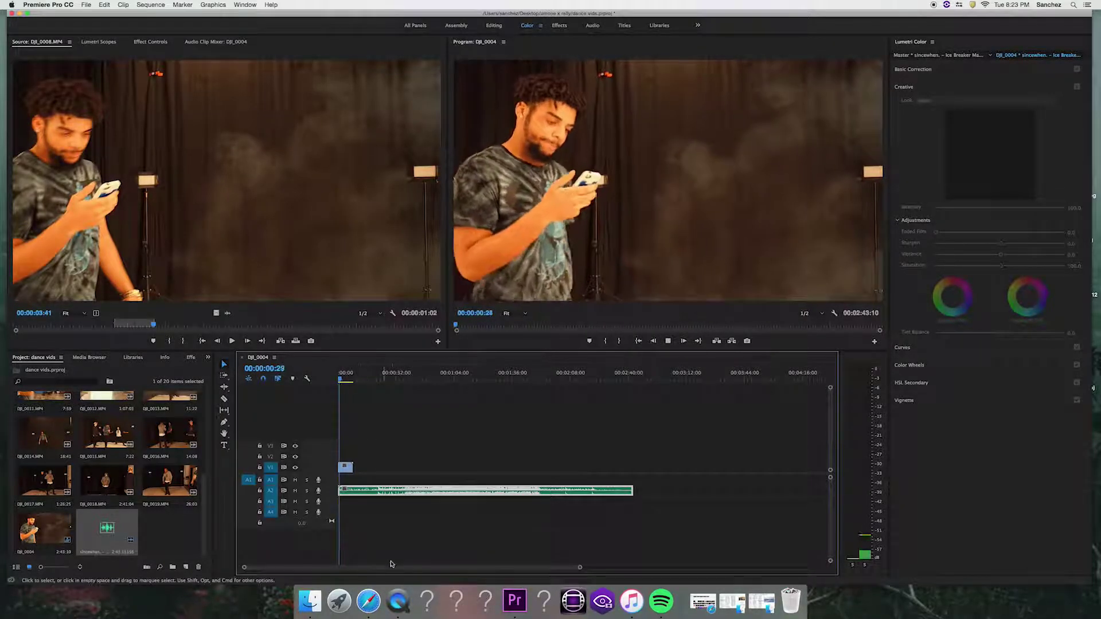
key("space")
left_click_drag(343, 491, 401, 491)
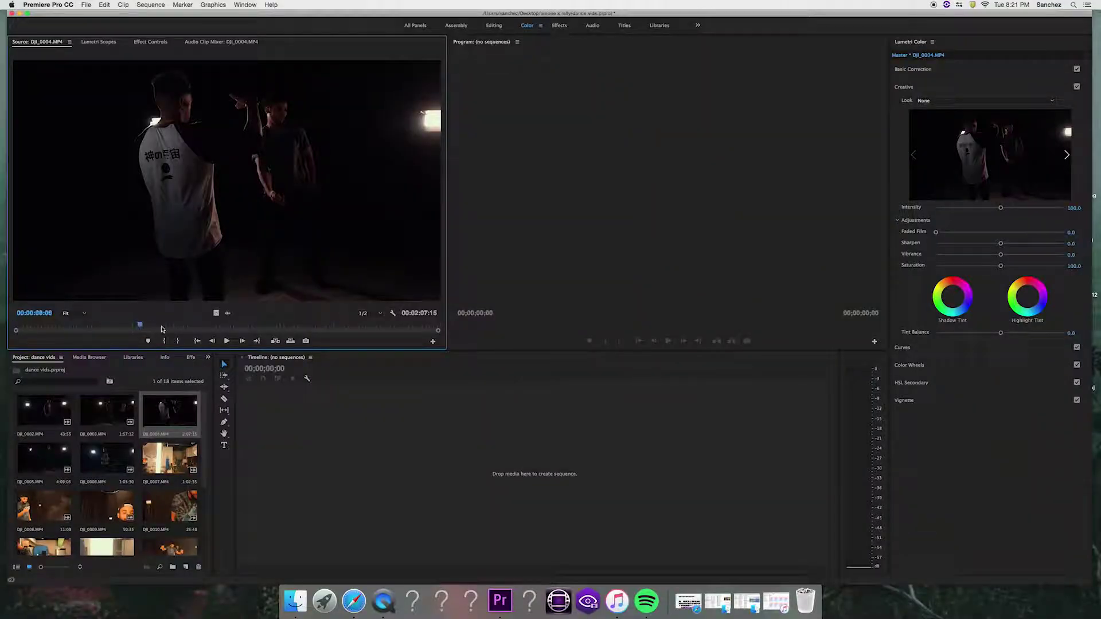
- Scrub through DJI_0004.MP4 in the source monitor and create a sequence from that clip on the timeline
left_click_drag(162, 330, 104, 339)
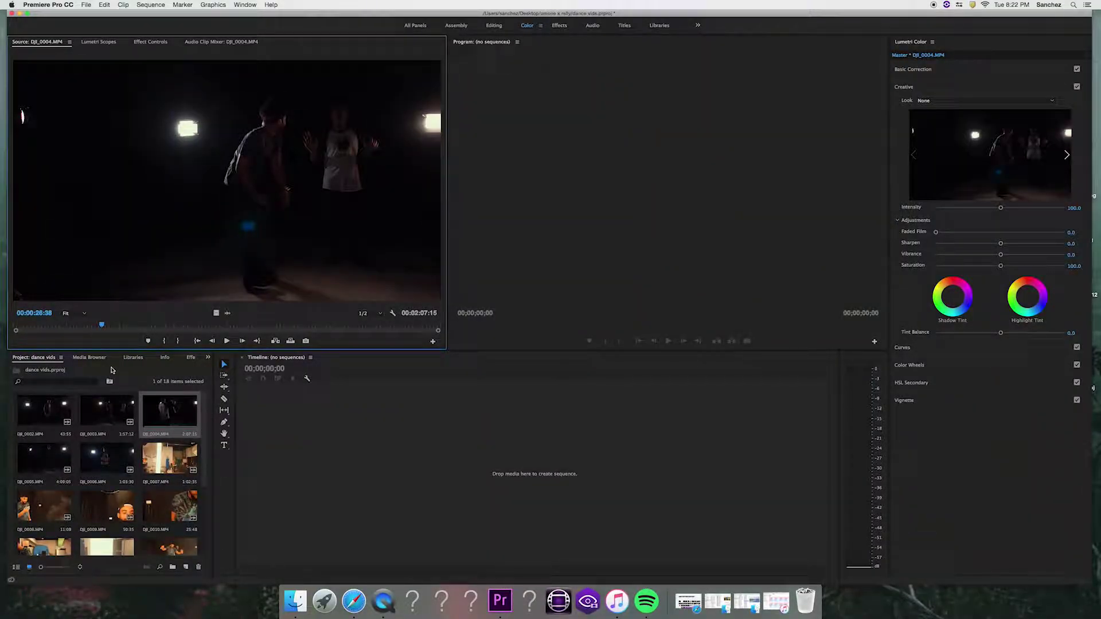
left_click_drag(171, 412, 342, 466)
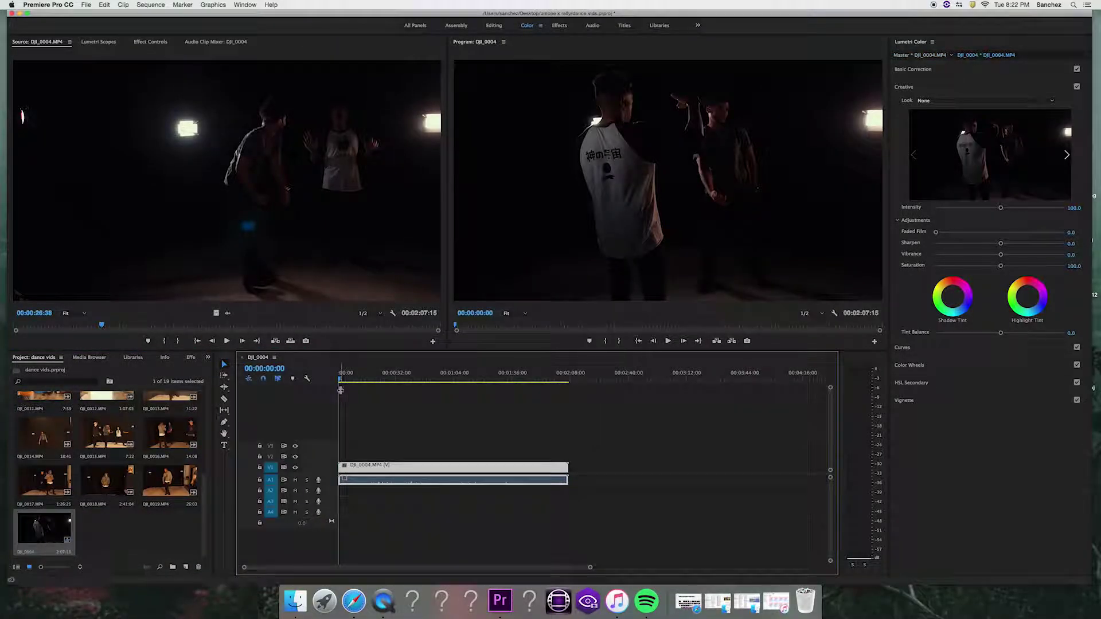
- Trim the end of the DJI_0004.MP4 clip to about 42 seconds and delete the clip from the timeline
left_click_drag(341, 382, 413, 379)
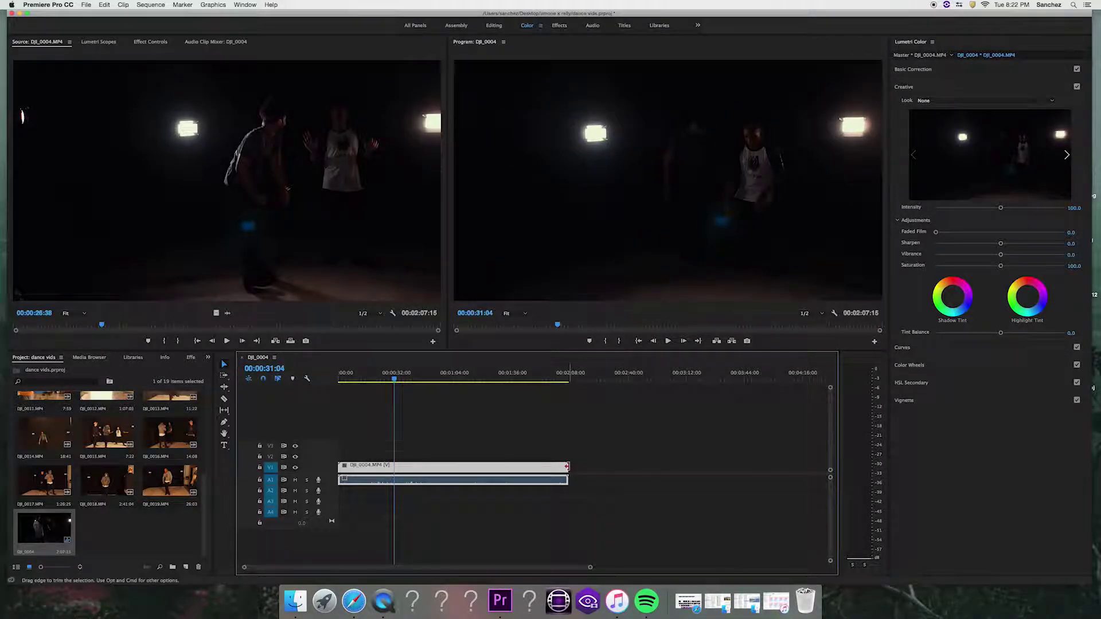
left_click_drag(567, 467, 414, 467)
mouse_move(377, 389)
left_mouse_down()
mouse_move(356, 390)
mouse_move(380, 392)
left_mouse_up()
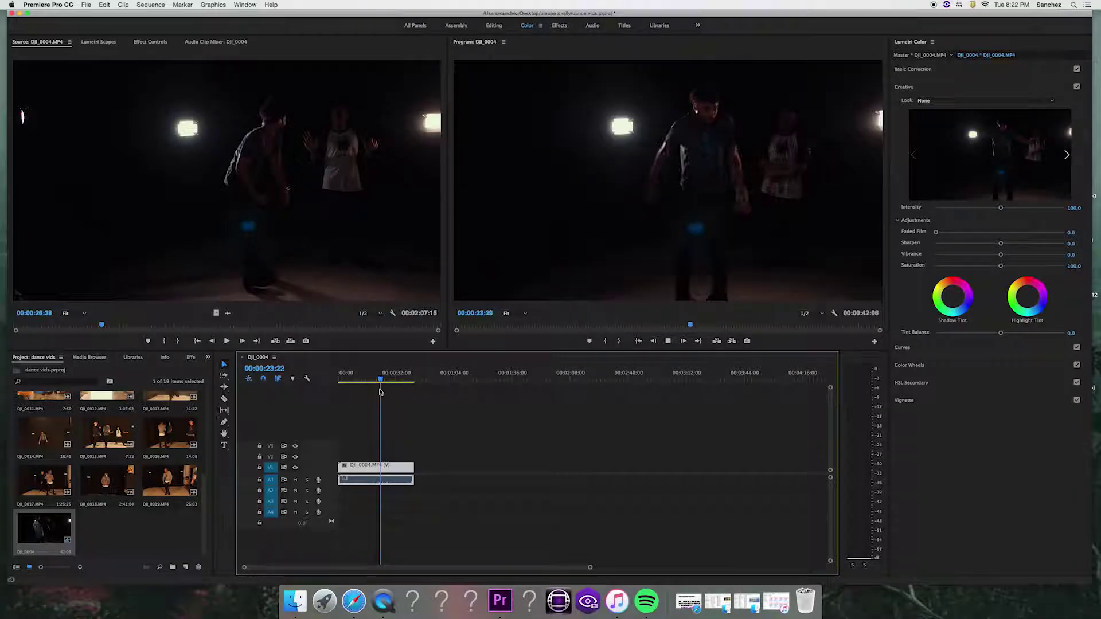
key("space")
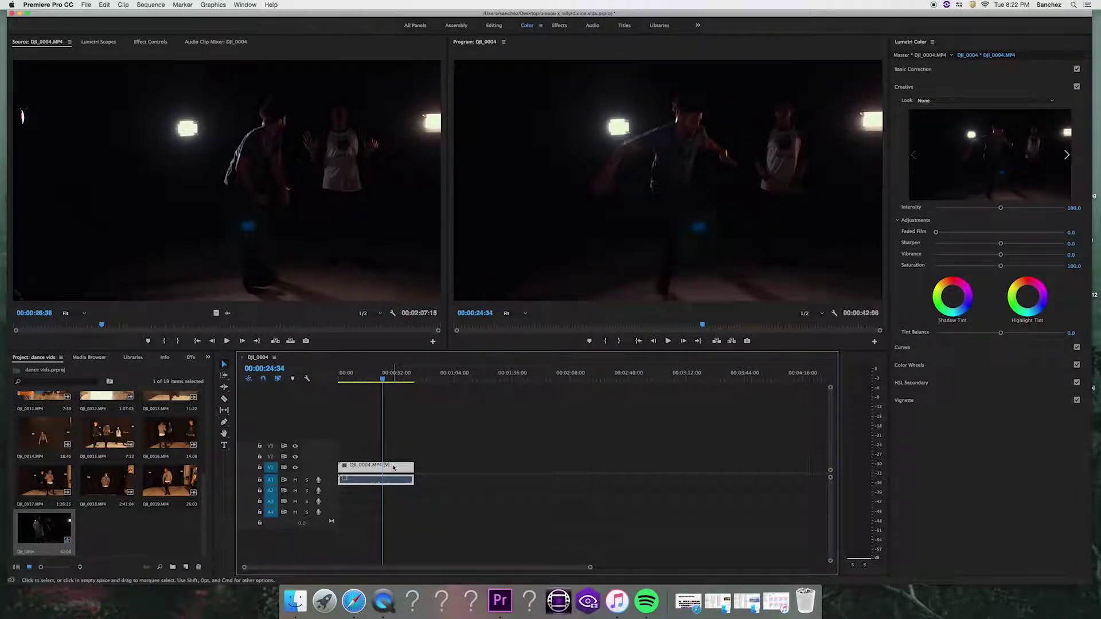
key("Delete")
- Open DJI_0008.MP4 in the source monitor and mark a range of about one second ending at 00:00:03:41
left_click(207, 491)
left_click_drag(203, 488, 210, 392)
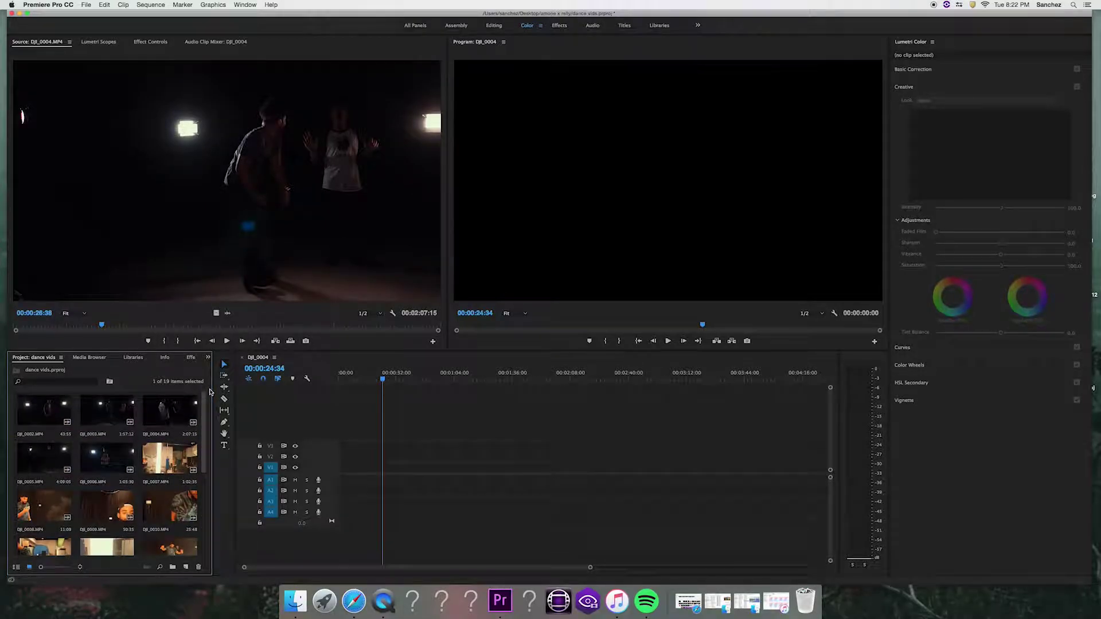
double_click(48, 503)
left_click_drag(257, 327, 154, 327)
left_click(162, 341)
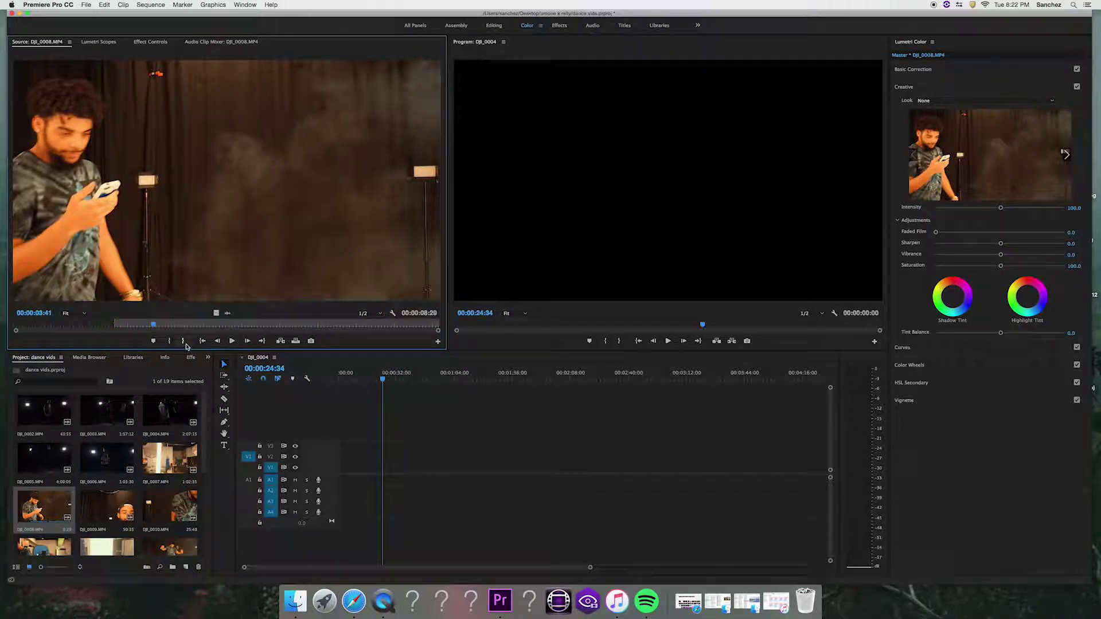
left_click(184, 342)
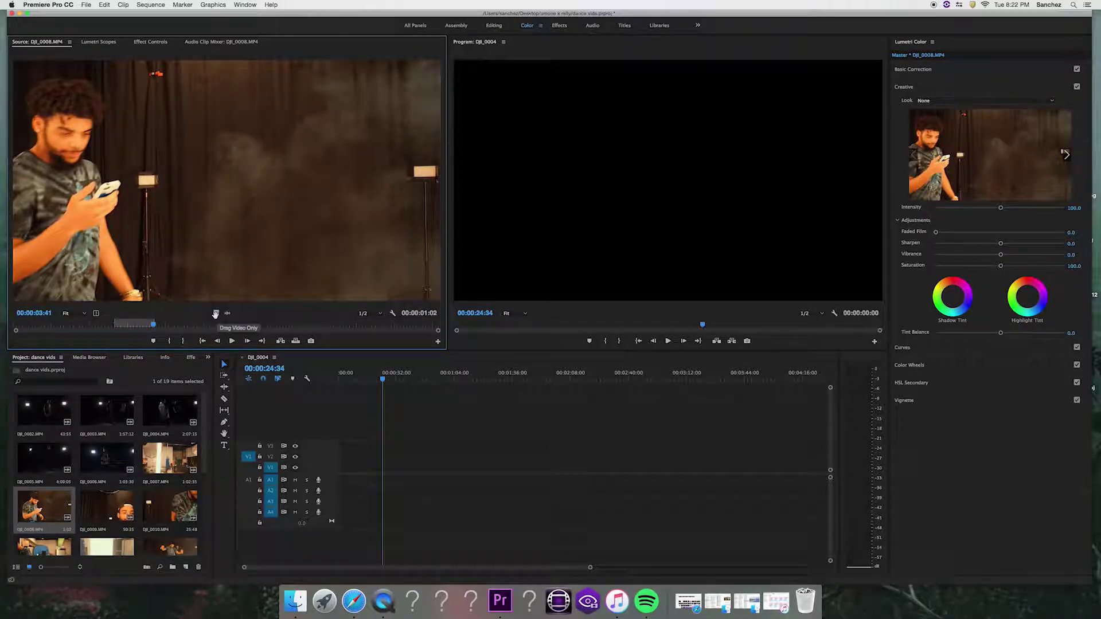
- Place the marked DJI_0008.MP4 range as video only at the start of V1 and try bringing in its audio only
left_click_drag(359, 472, 338, 469)
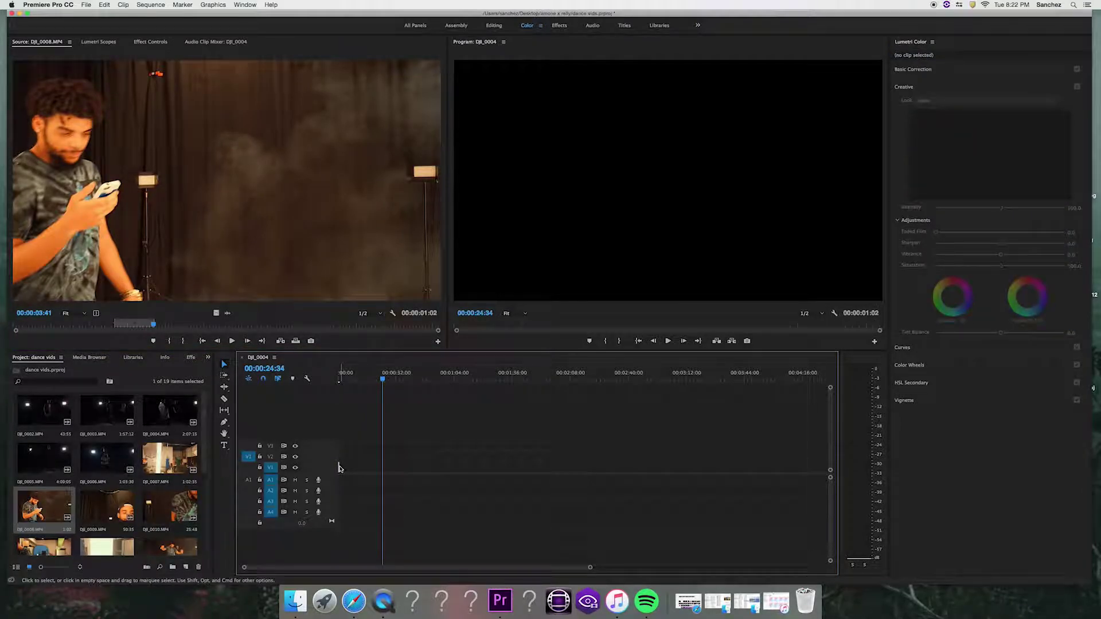
left_click_drag(229, 314, 356, 491)
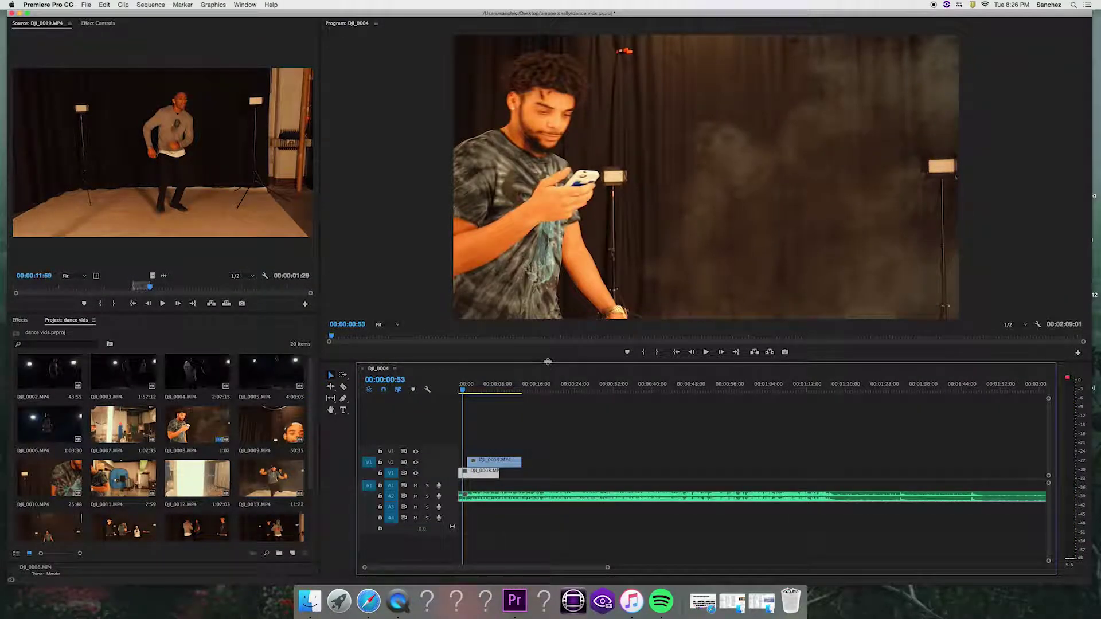
- Resize the workspace for a taller, wider timeline, narrower source and project areas and slightly wider audio meters, and show the Effect Controls
left_click_drag(548, 362, 548, 331)
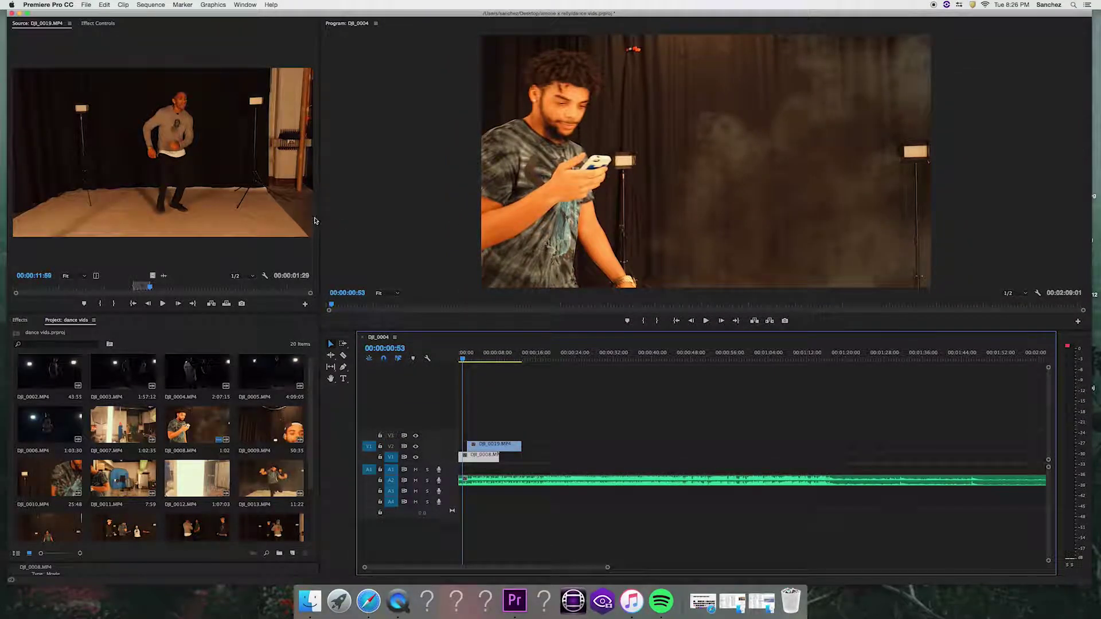
left_click_drag(324, 223, 299, 342)
left_click_drag(443, 391, 323, 392)
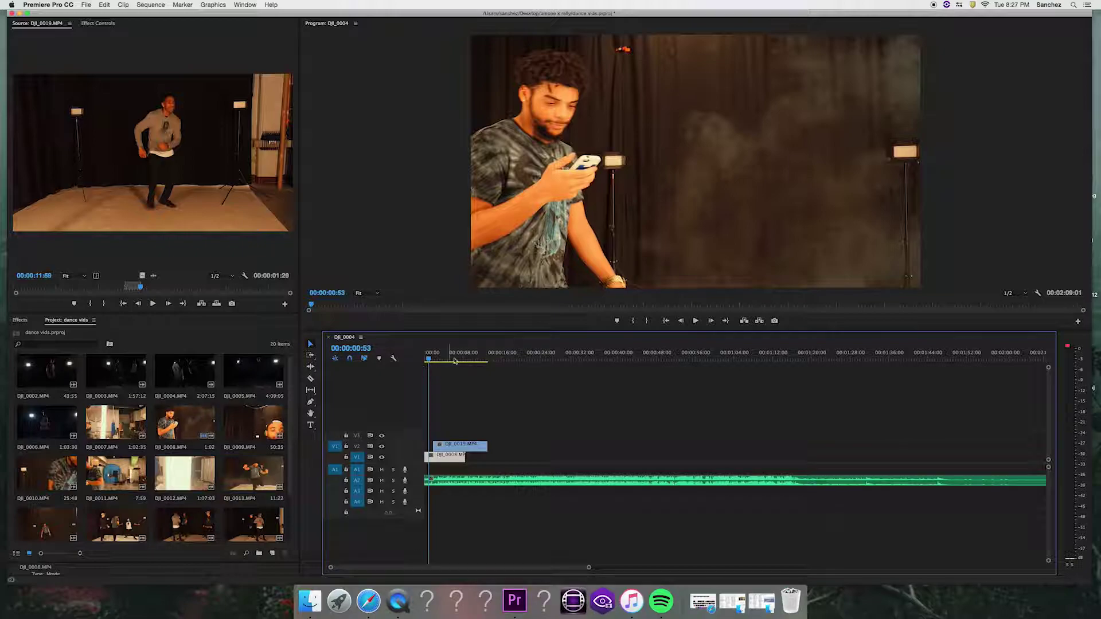
left_click_drag(1045, 423, 978, 425)
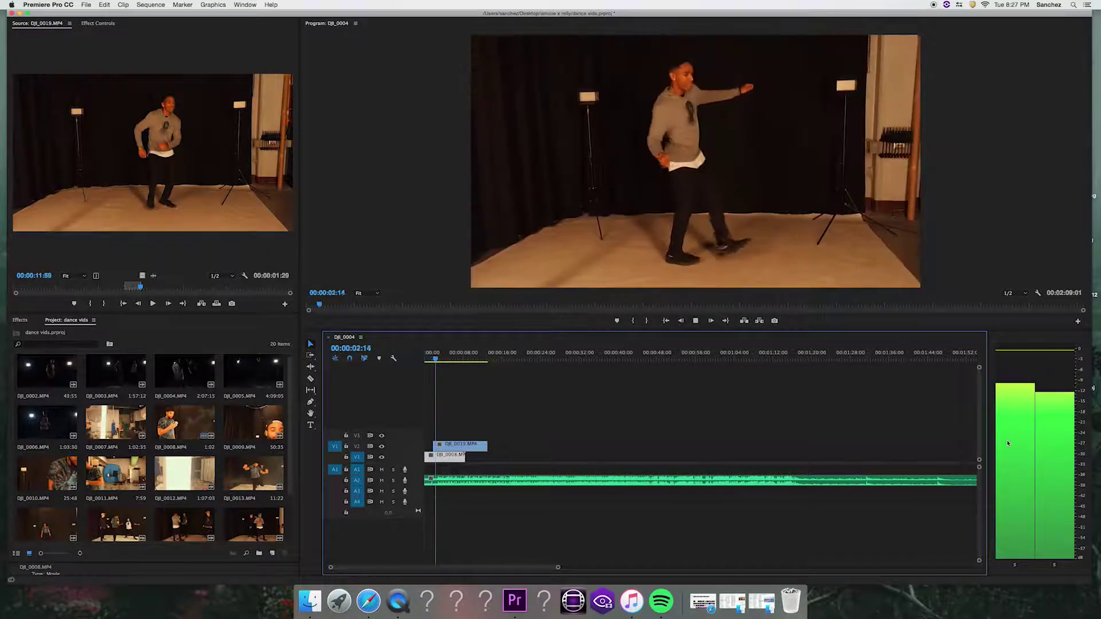
left_click_drag(987, 438, 1039, 429)
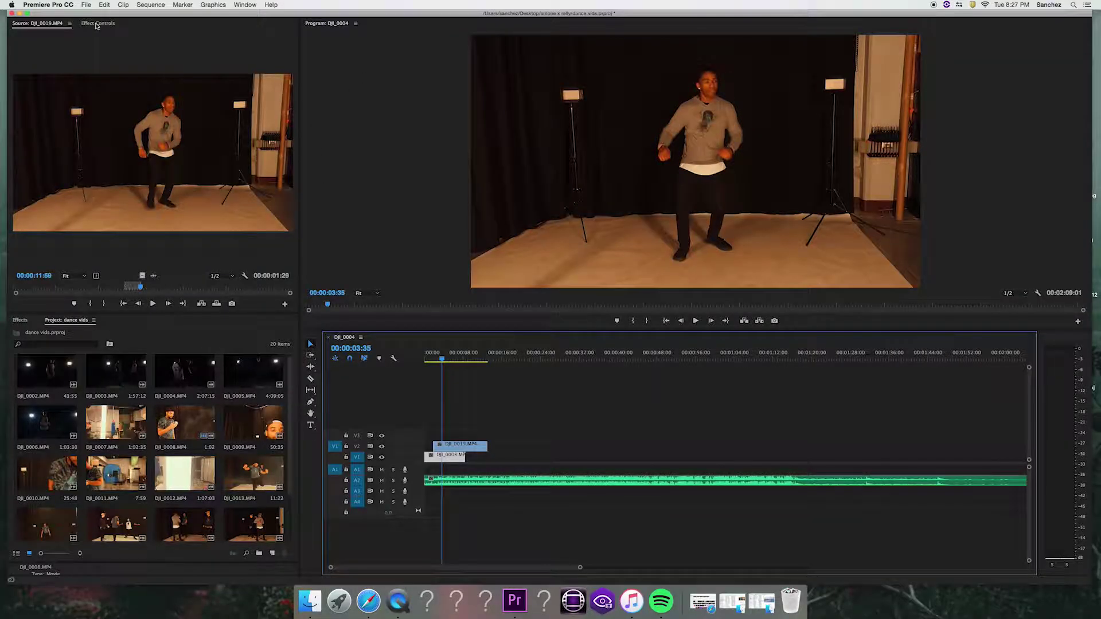
left_click(97, 23)
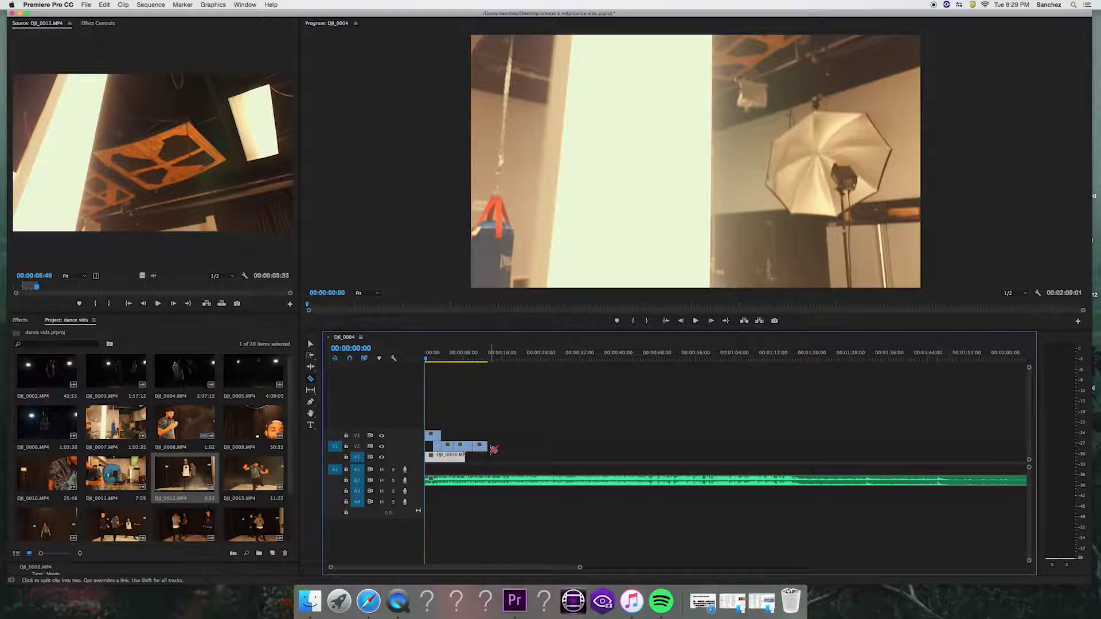
- Cut the DJI_0012.MP4 clip on V3 at 00:00:00:26 and at about one second, and delete the piece between the cuts
left_click_drag(579, 569, 421, 567)
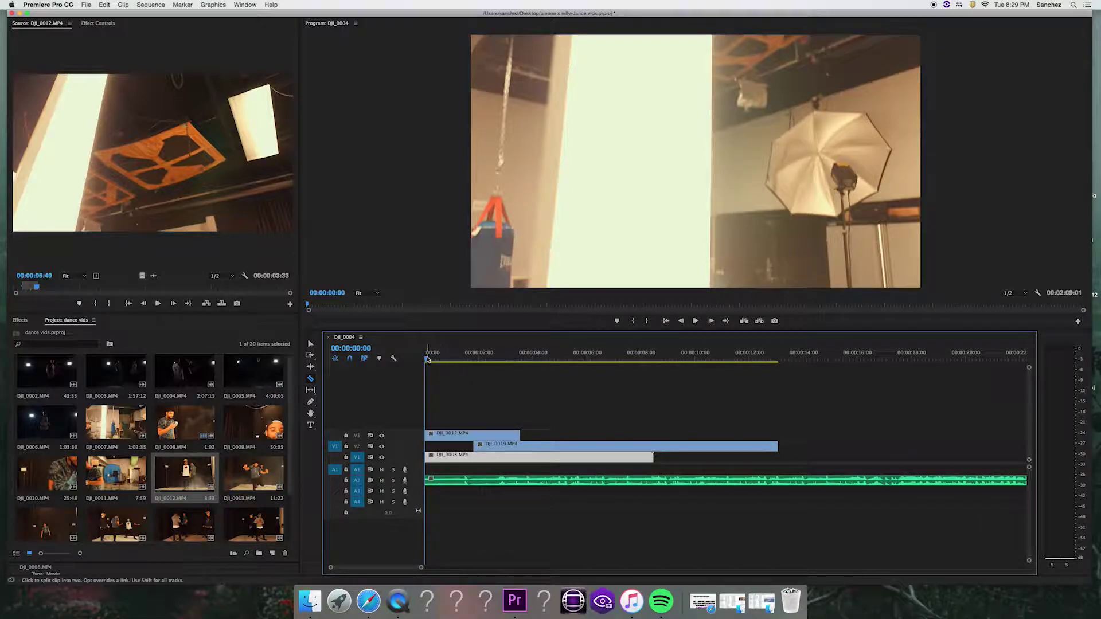
key("v")
key("c")
left_click_drag(427, 360, 437, 387)
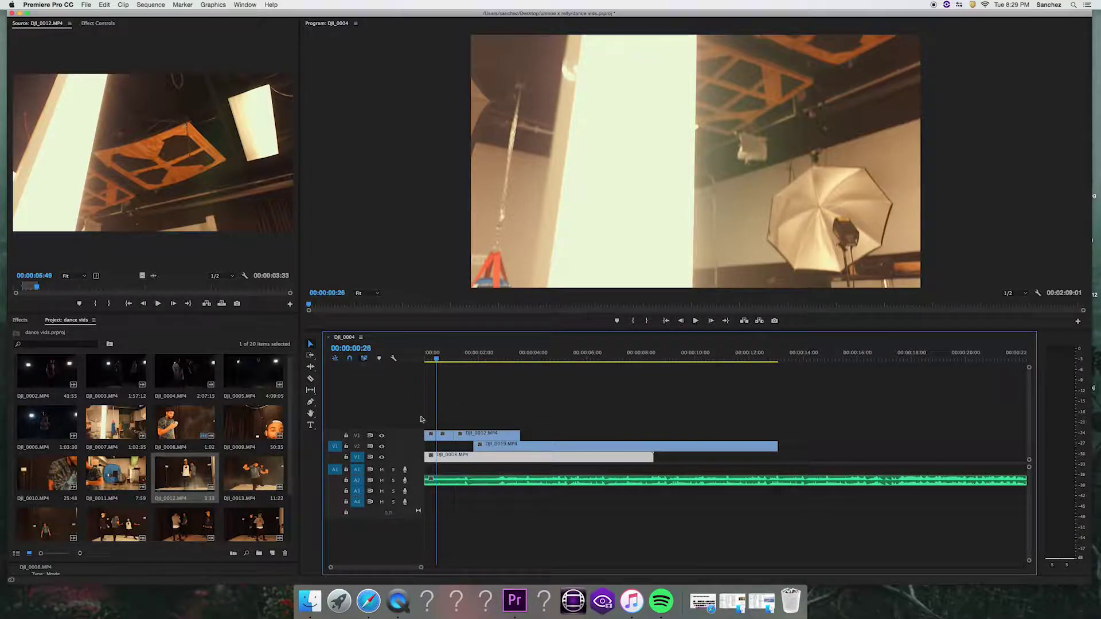
- Cut the remaining V3 clip at 00:00:01:50 and 00:00:02:45, delete the piece between, and play the sequence from its start
key("space")
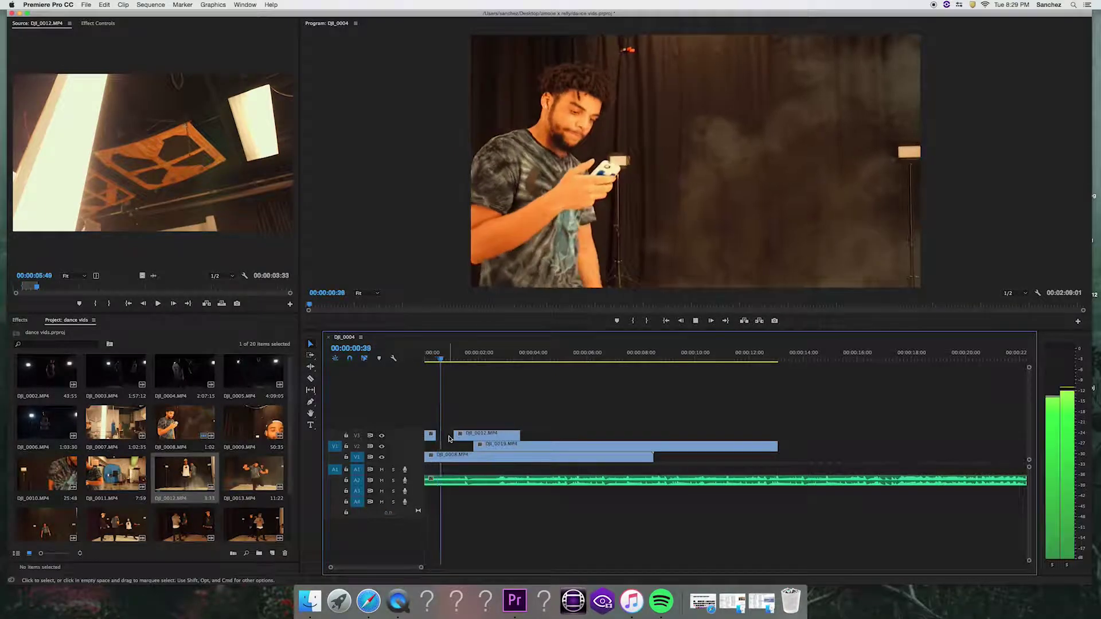
key("space")
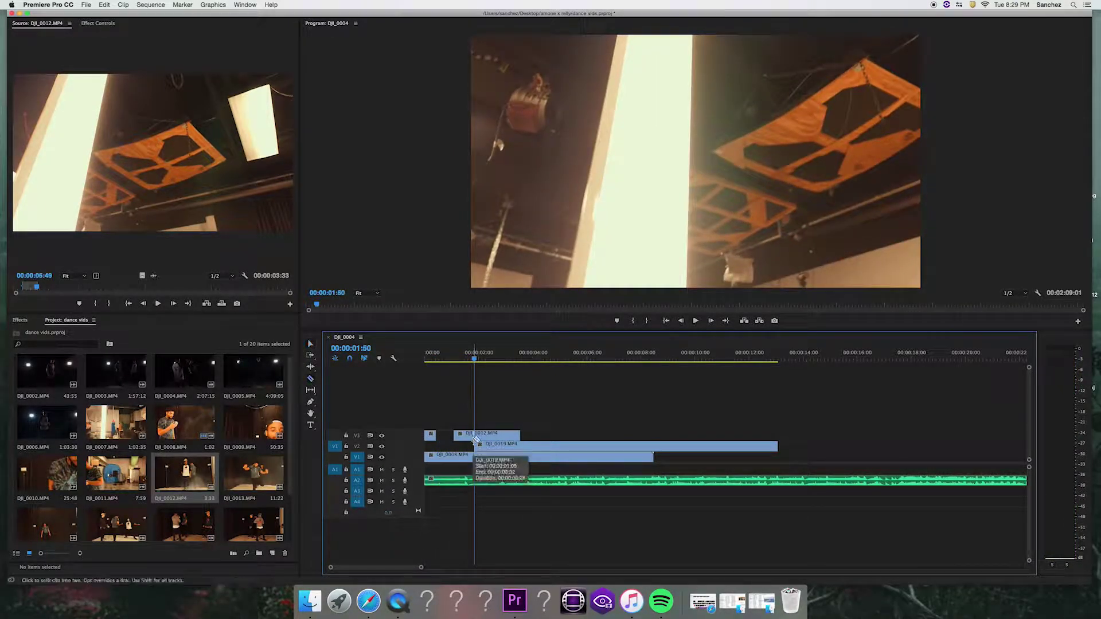
key("space")
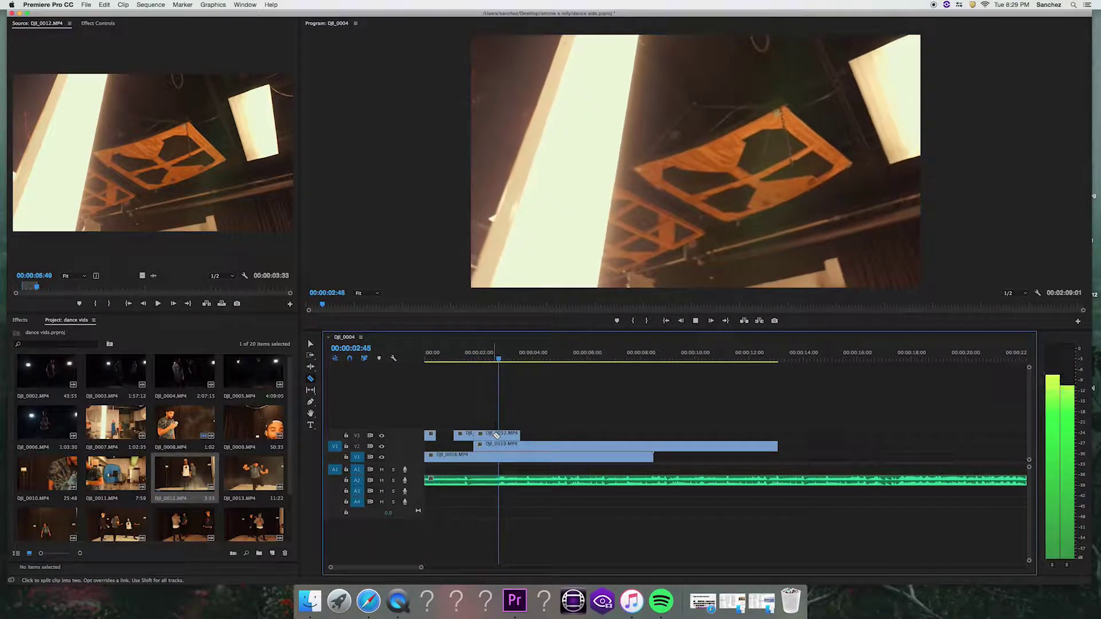
key("space")
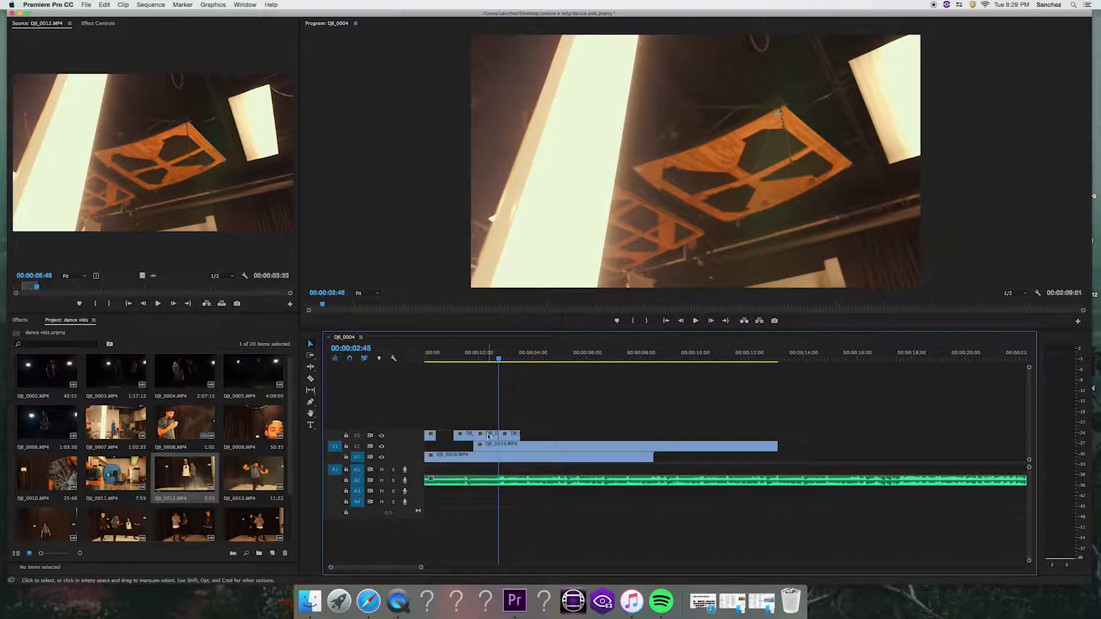
key("Home")
key("space")
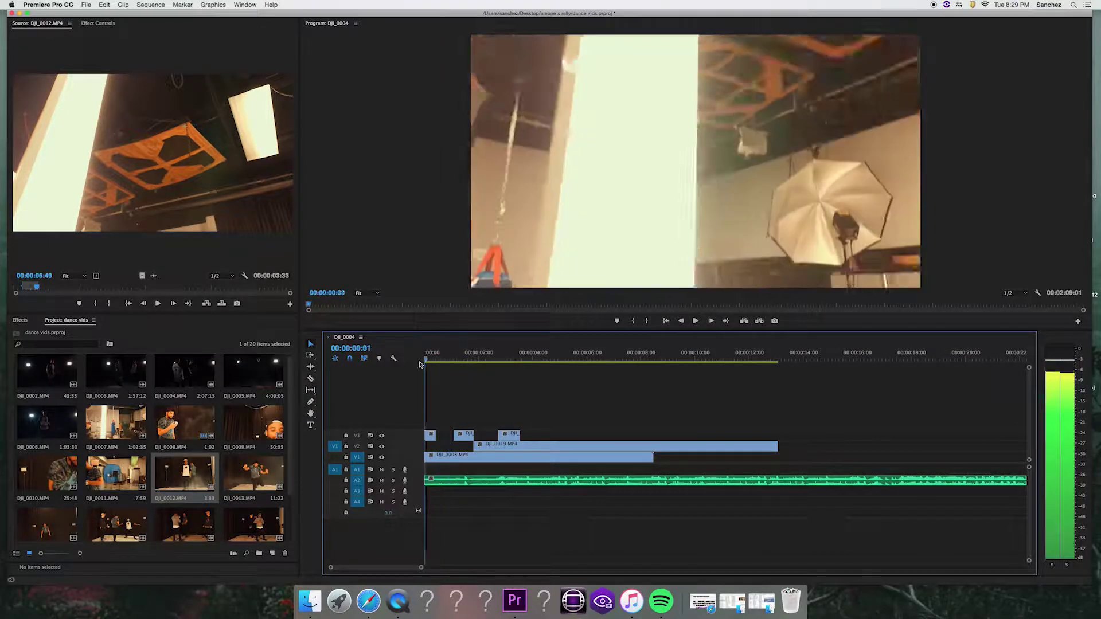